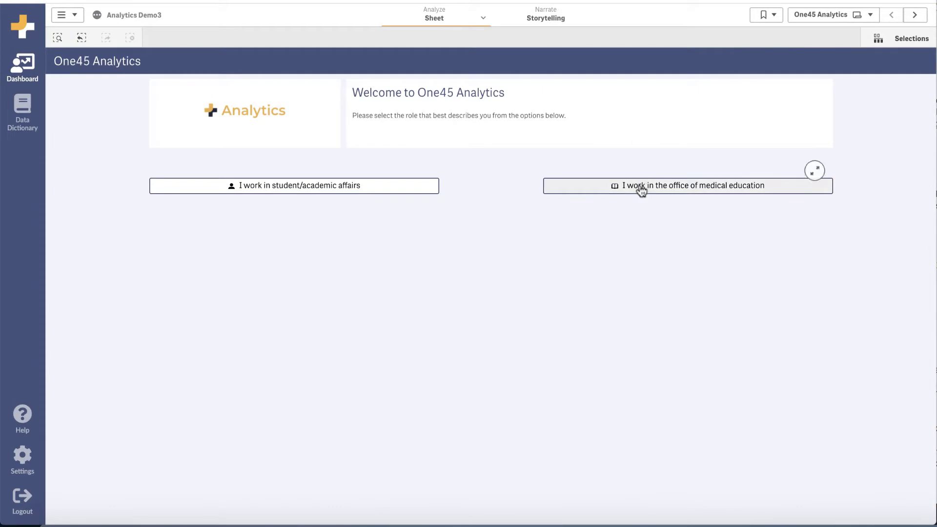
- Choose the office of medical education role and look down its task list
click(641, 190)
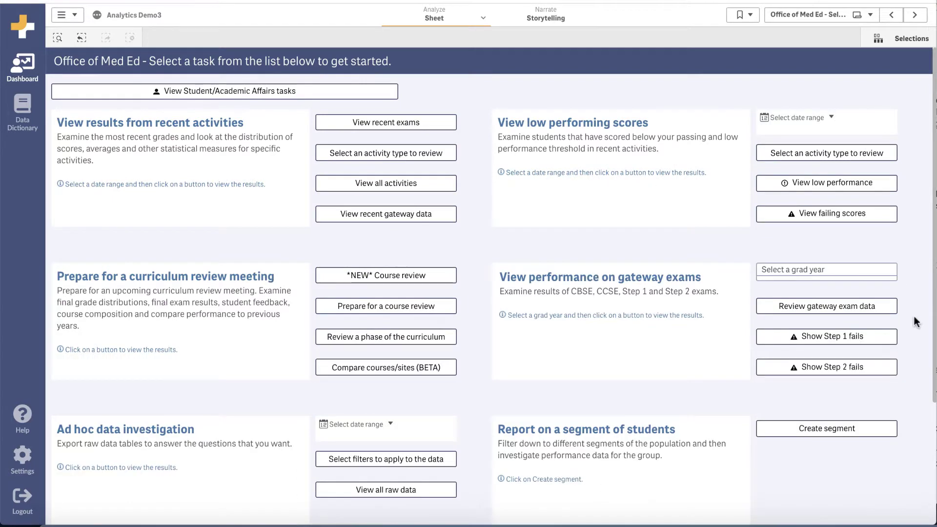
scroll(916, 322, down, 5)
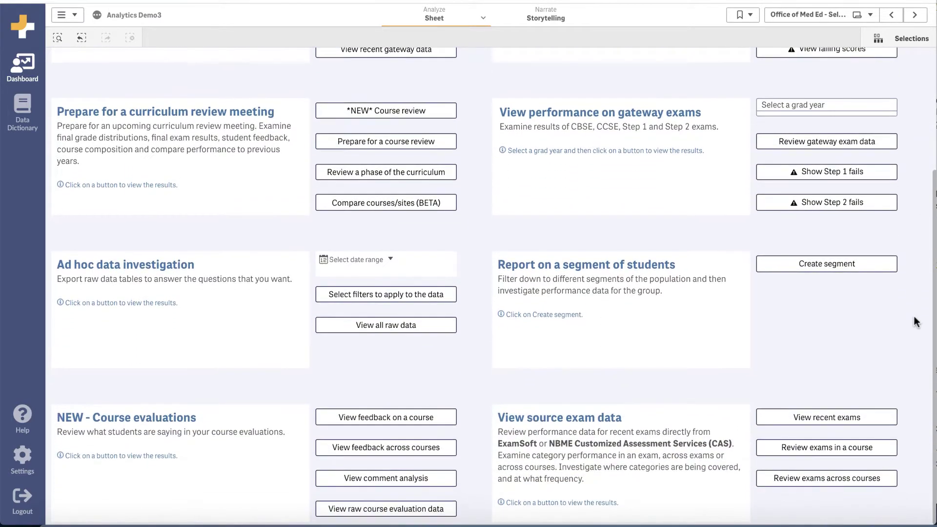
- Open the Recent exam performance (BETA) sheet of average raw scores on recent exams
click(836, 419)
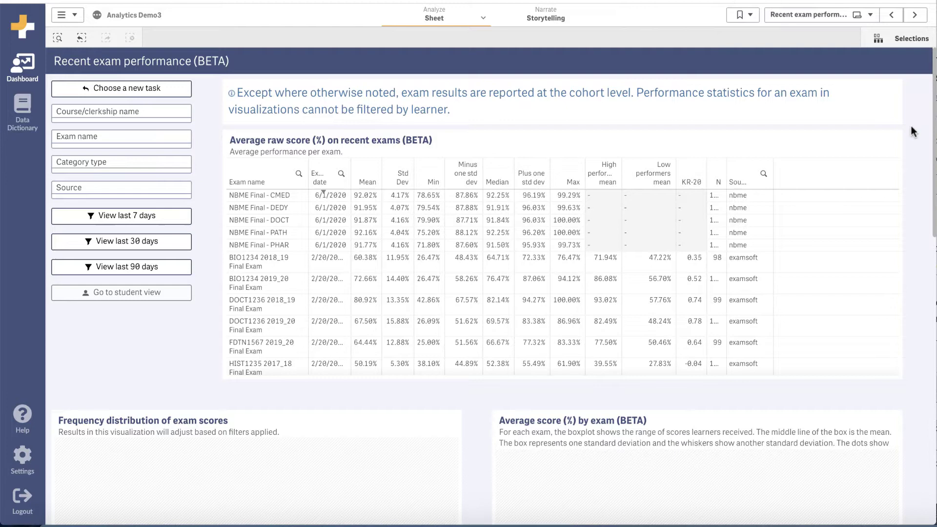
click(871, 15)
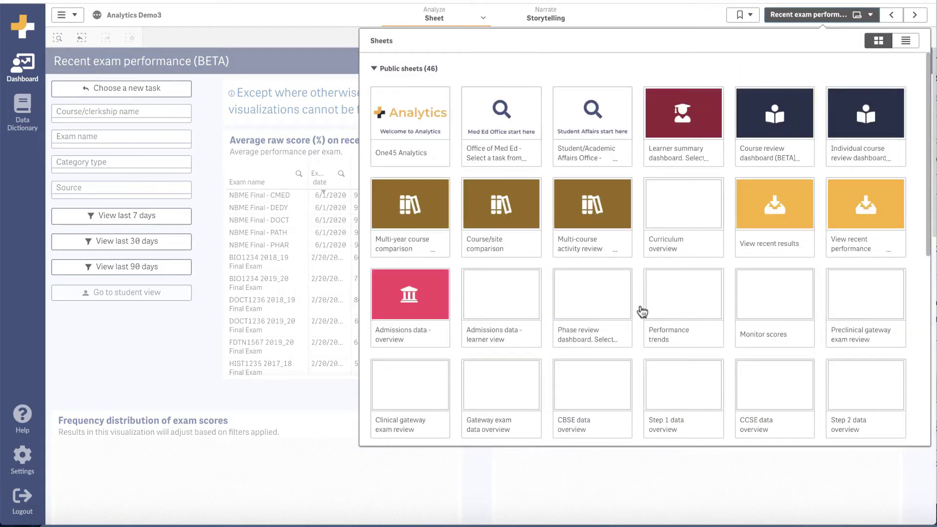
- Browse the Gateway exam, Step 1 and CCSE data overview sheets in turn
click(516, 393)
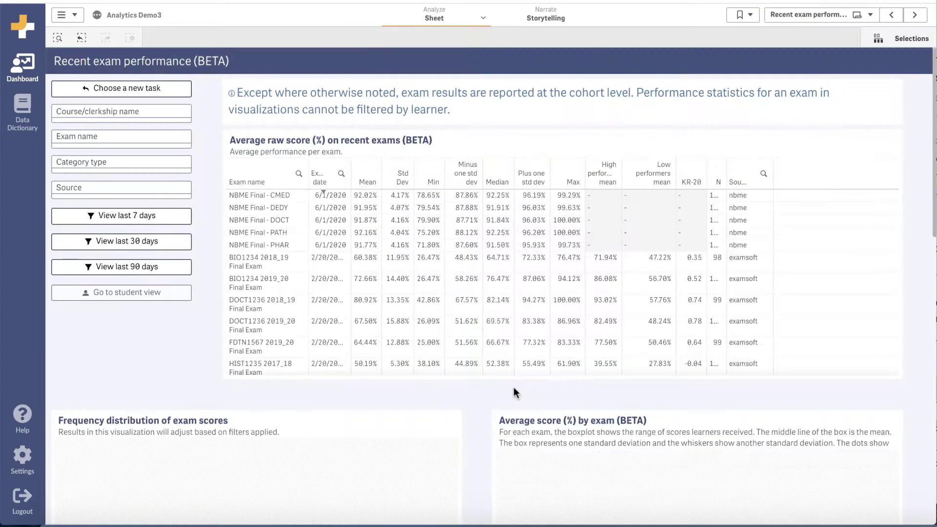
click(872, 18)
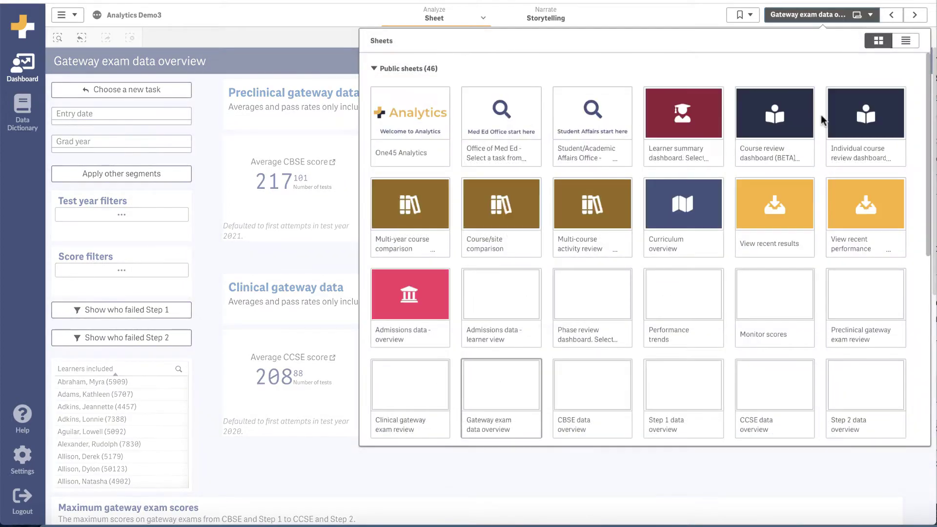
click(696, 399)
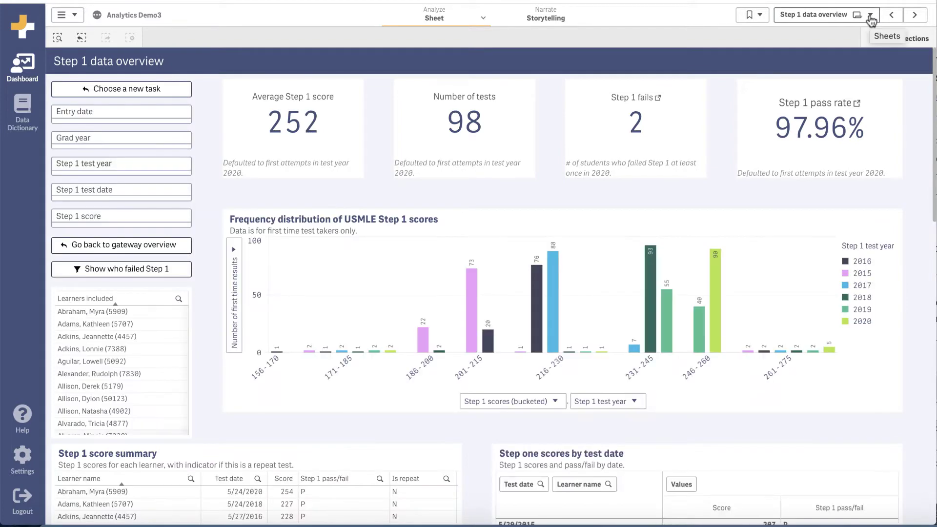
click(871, 17)
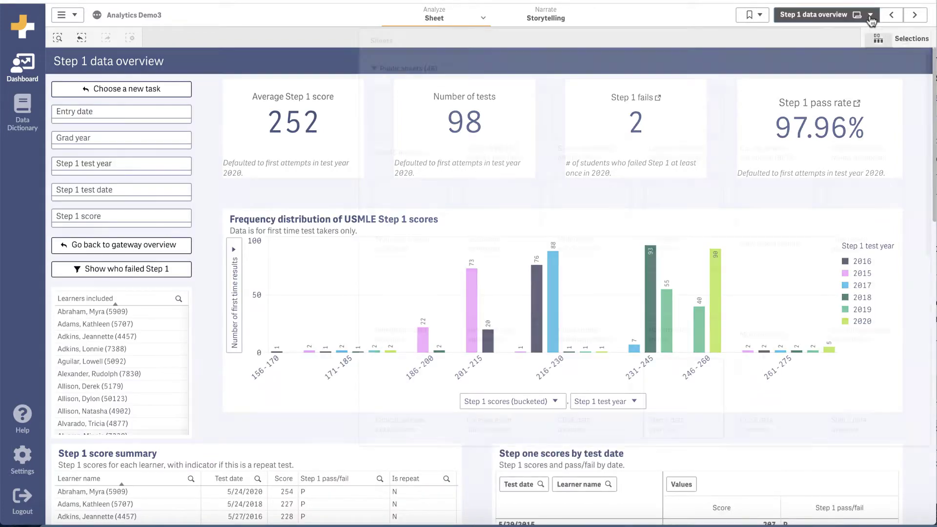
click(779, 405)
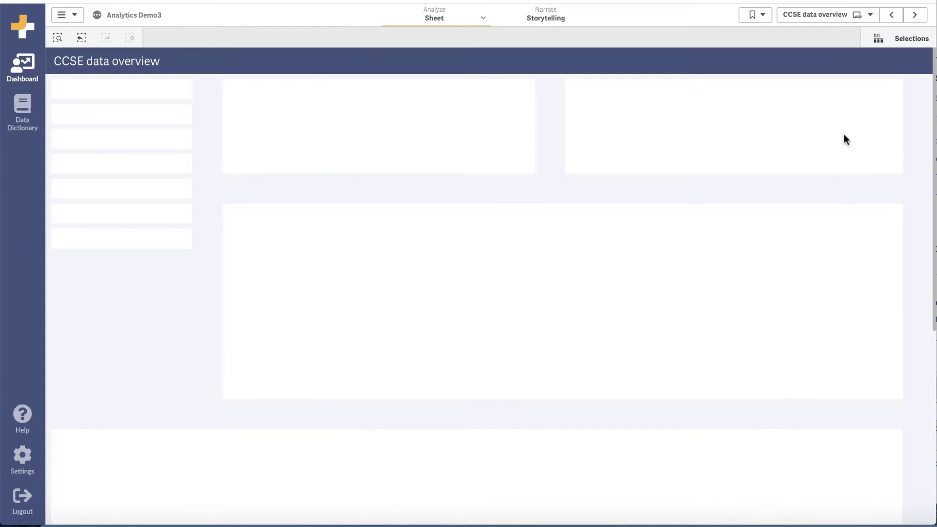
- Return to the One45 Analytics welcome sheet from the sheets list
click(874, 19)
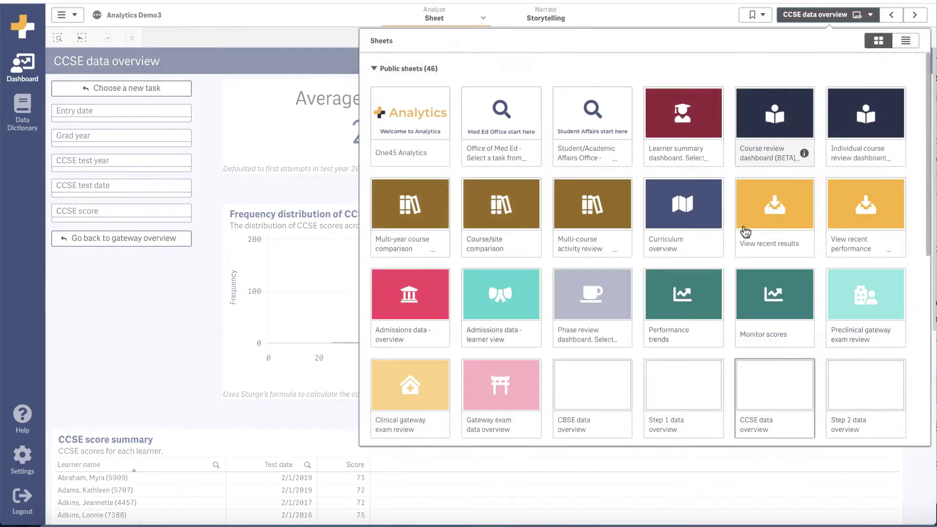
scroll(649, 276, down, 2)
click(420, 398)
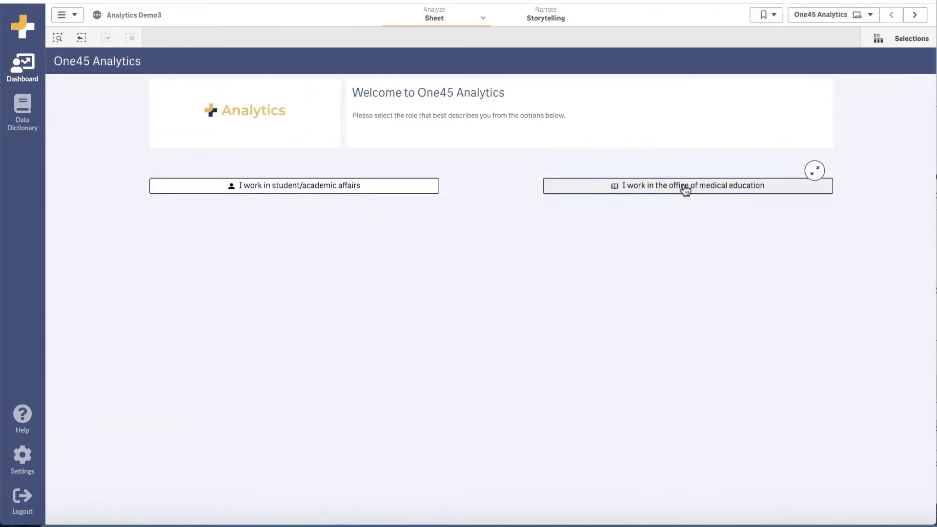
- Choose the medical education role and open 'View feedback on a course' under Course evaluations
click(685, 189)
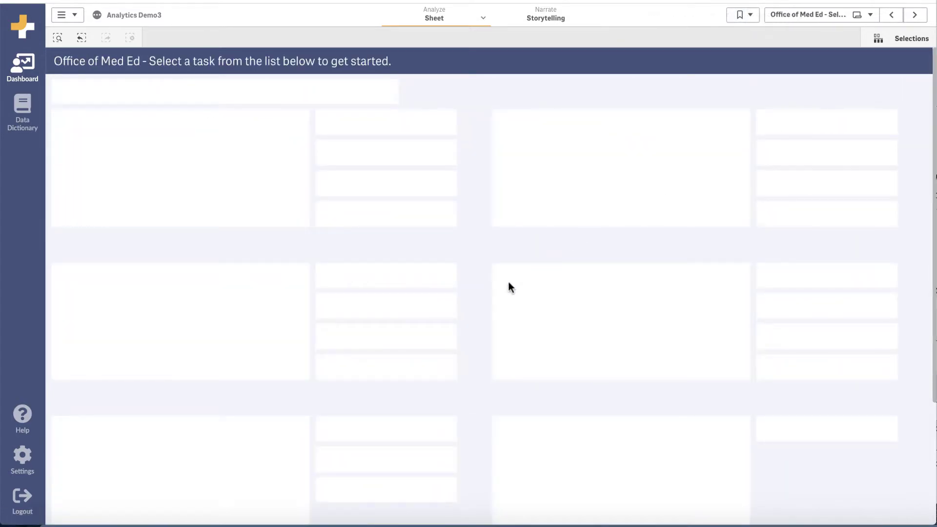
scroll(476, 337, down, 3)
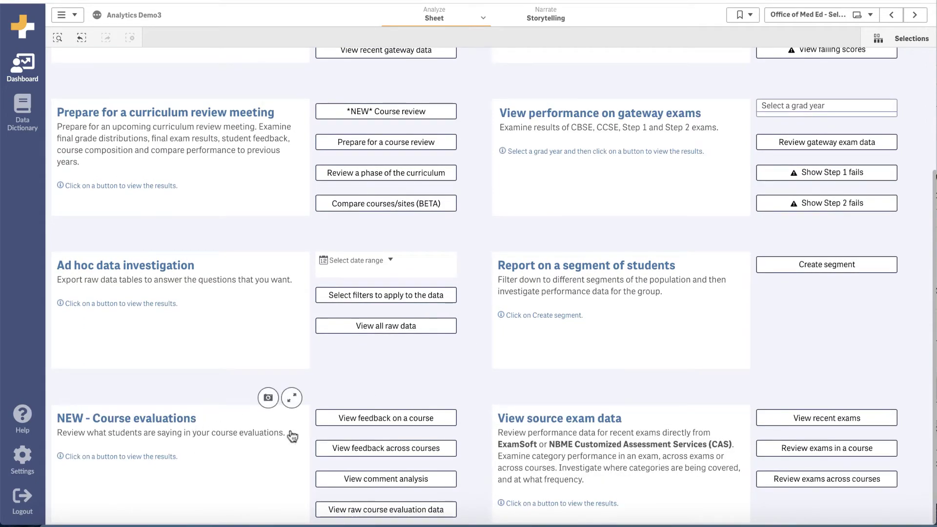
click(442, 426)
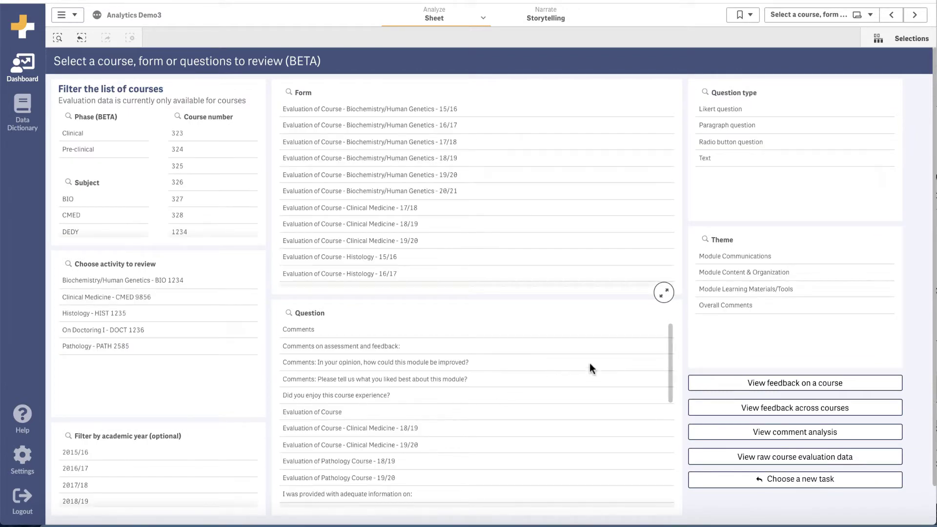
- Open feedback across courses and review its score tables and theme charts
click(780, 411)
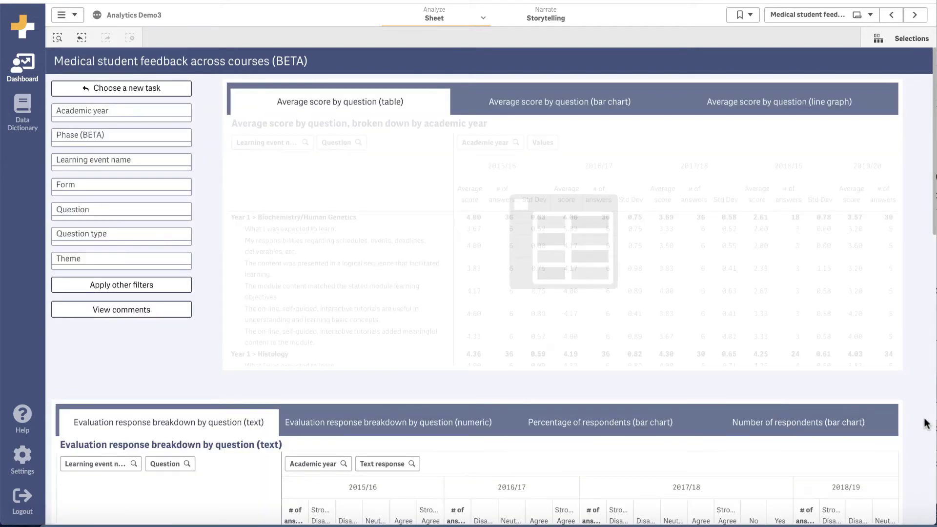
scroll(926, 423, down, 1)
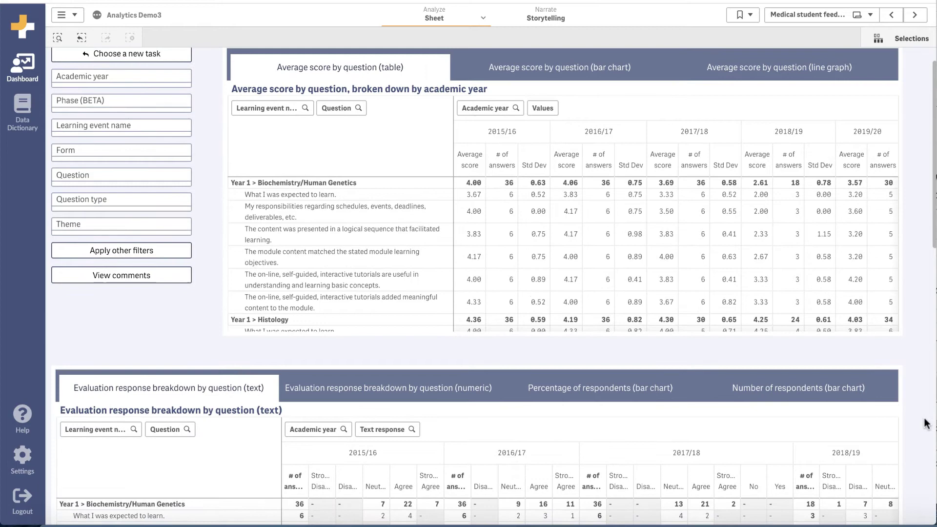
scroll(926, 423, down, 4)
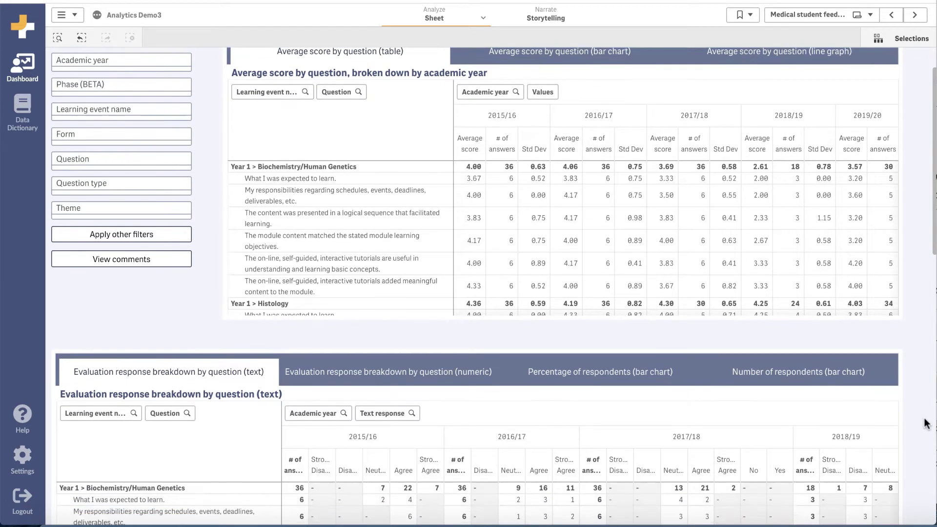
scroll(926, 423, down, 6)
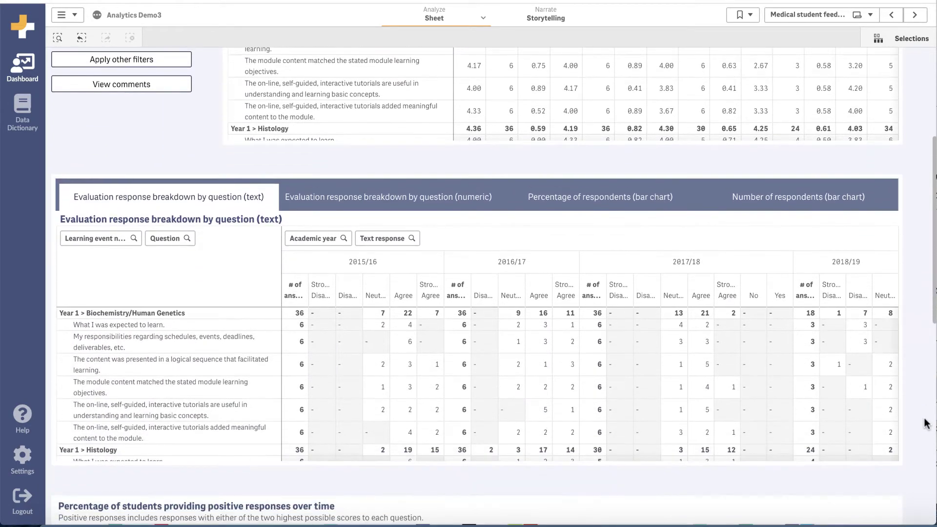
scroll(926, 422, down, 1)
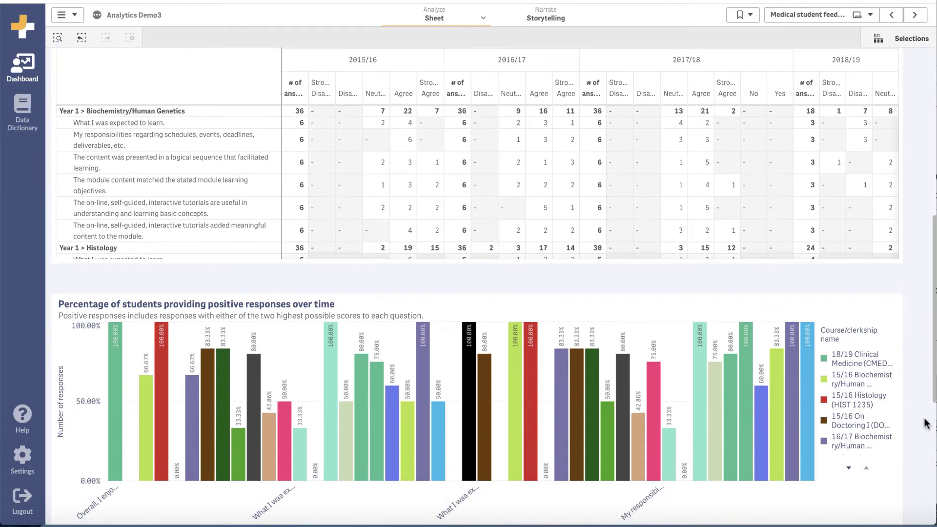
scroll(926, 423, down, 4)
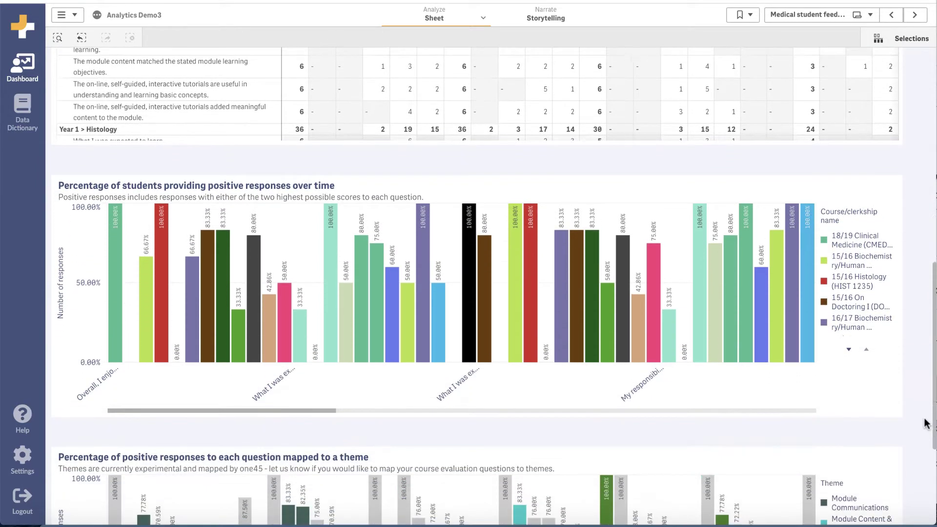
scroll(926, 423, down, 4)
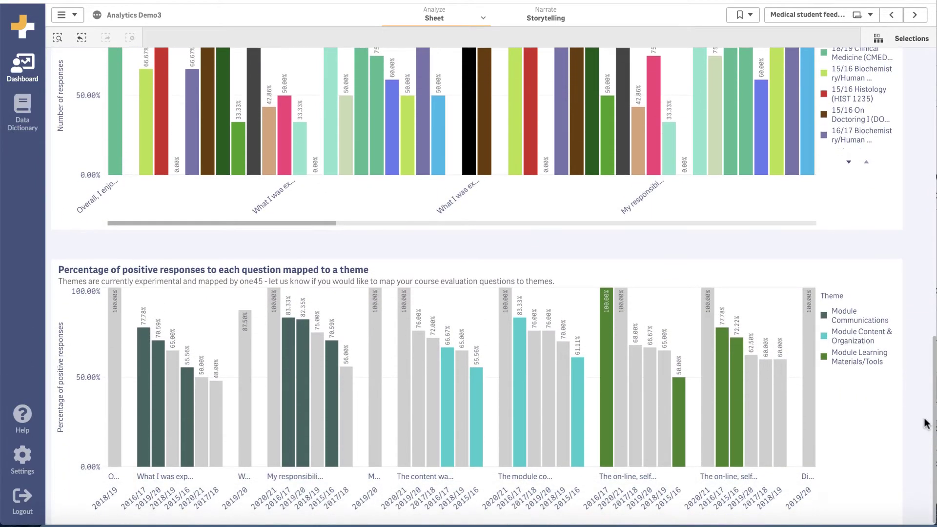
- View the Preclinical and Clinical gateway exam review sheets from the learner's performance summary
click(635, 0)
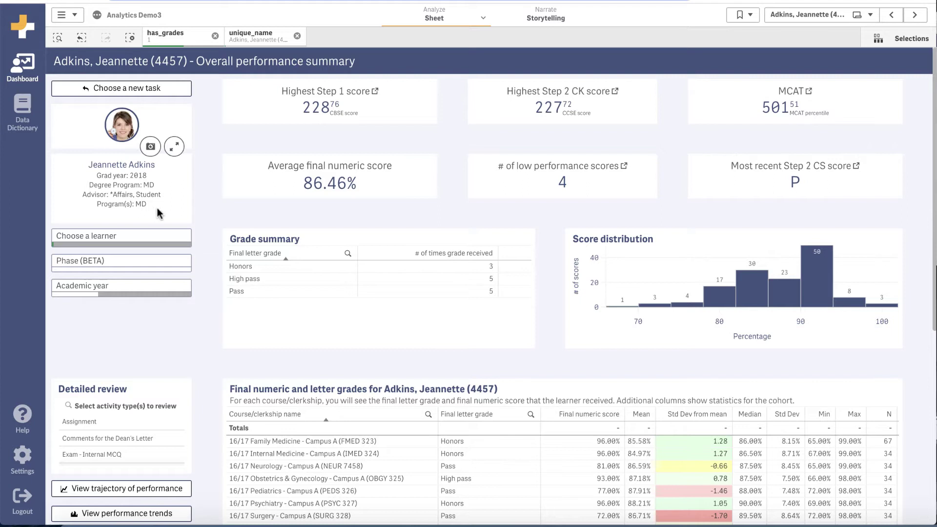
click(363, 109)
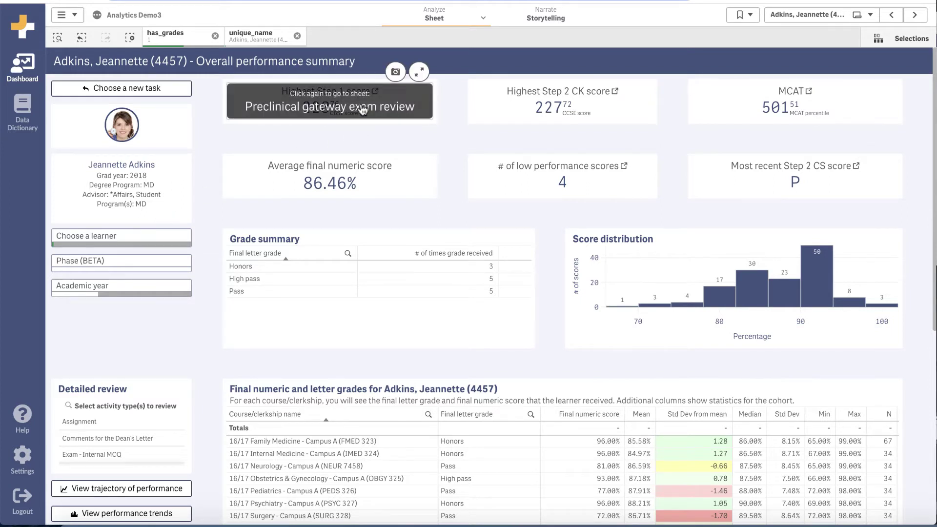
click(363, 110)
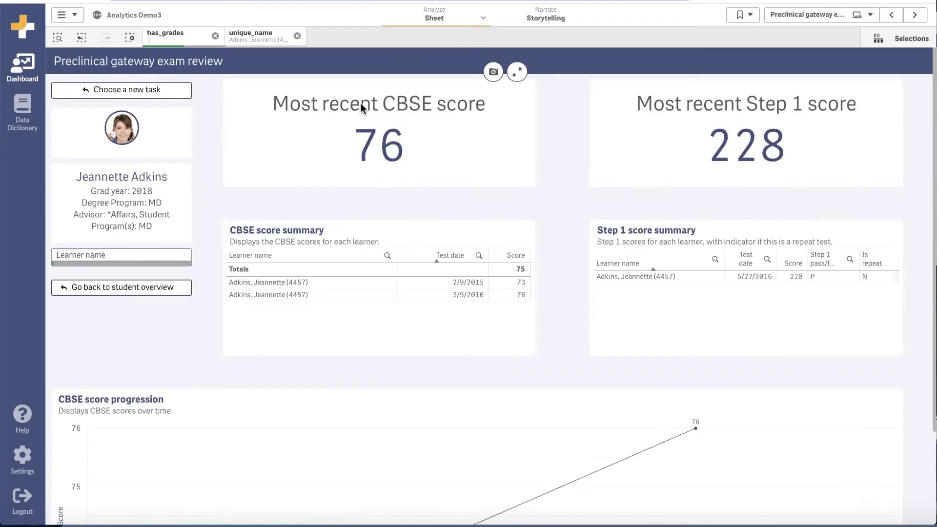
click(157, 287)
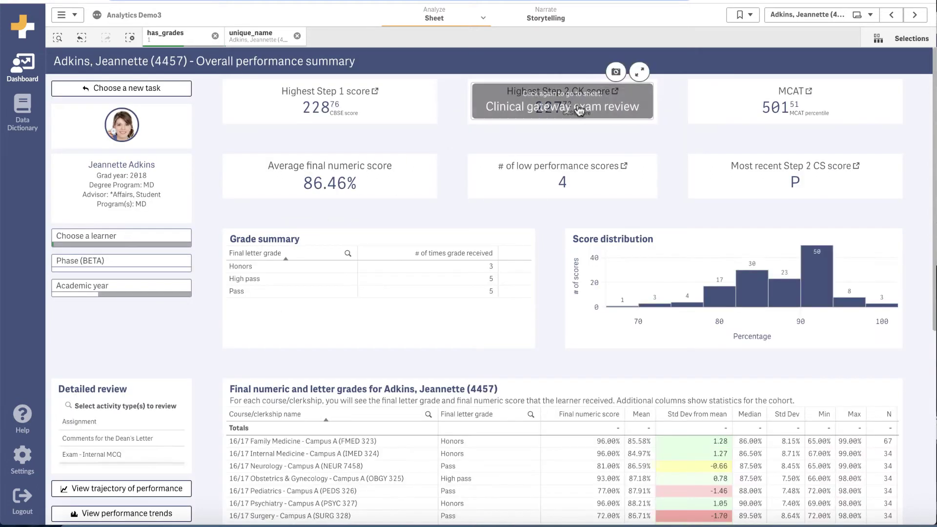
click(579, 111)
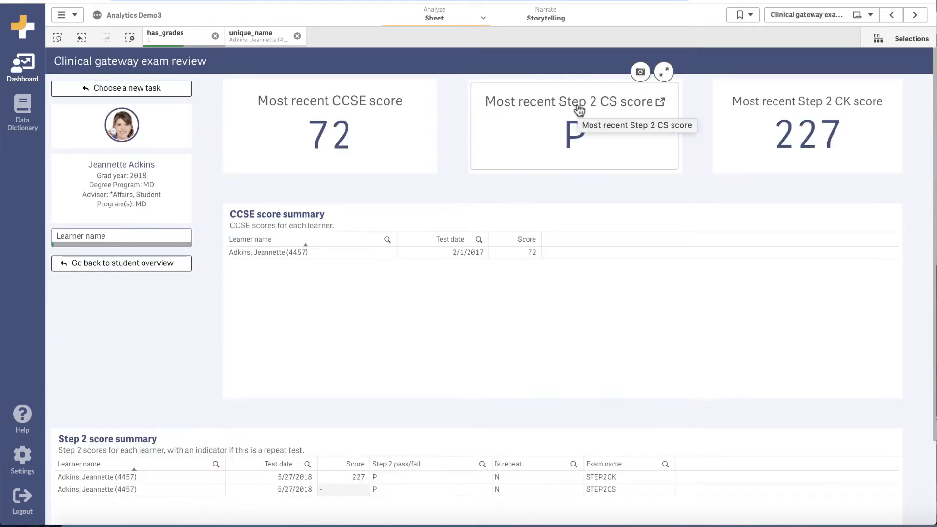
click(173, 263)
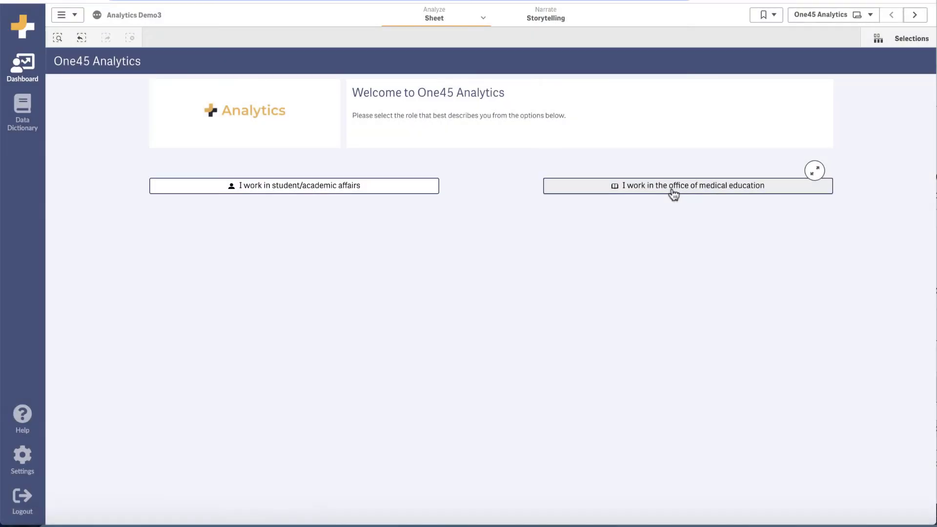
- Open the gateway exam overview, check CBSE score details, then return to the Med Ed tasks
click(672, 187)
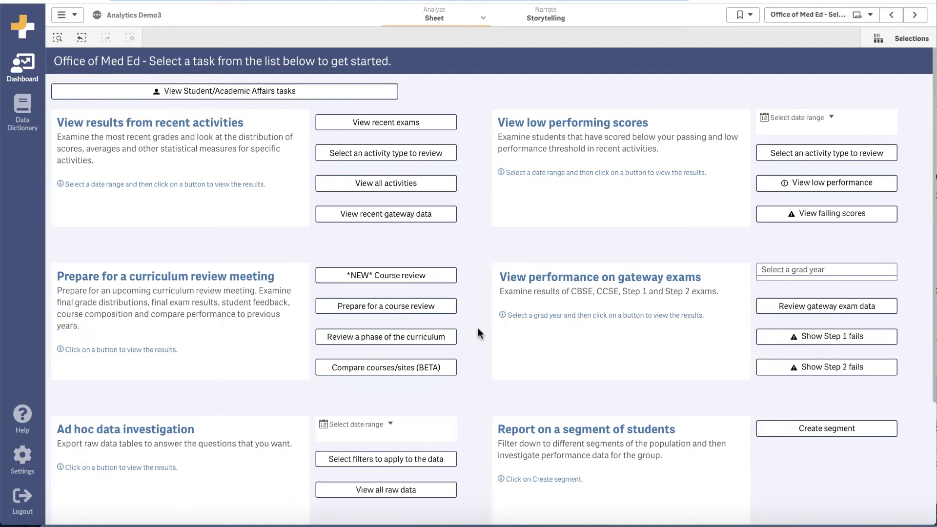
click(803, 310)
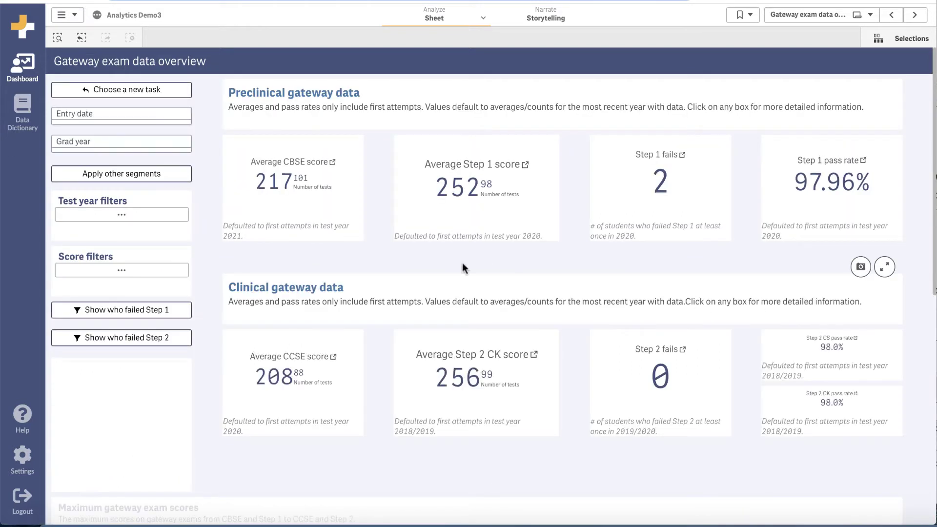
click(323, 188)
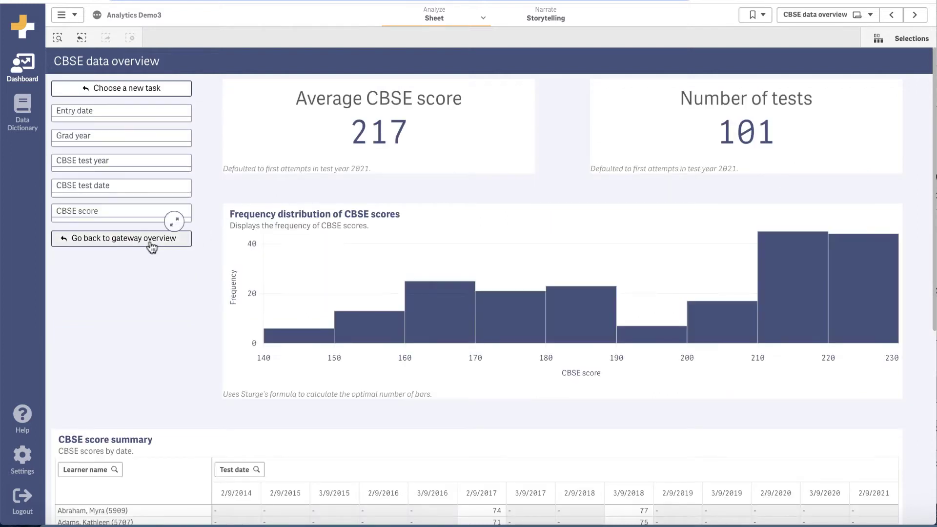
click(151, 244)
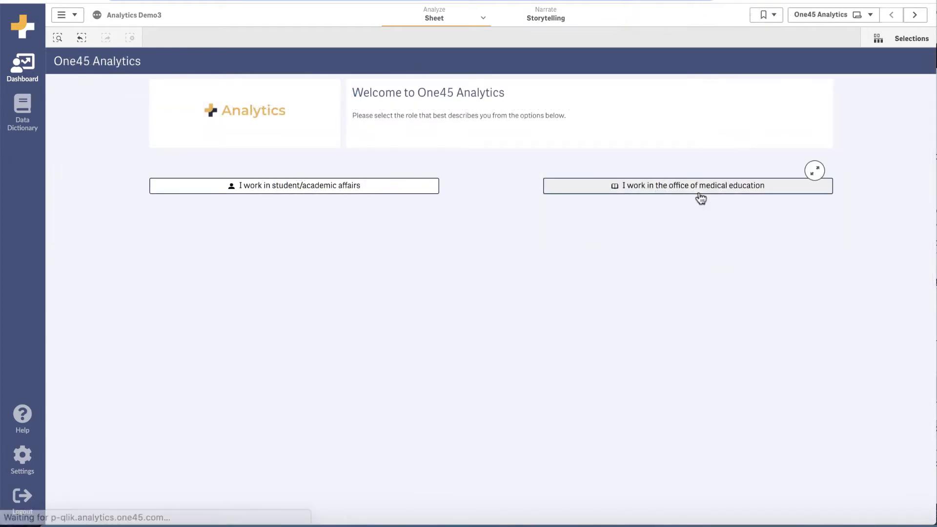
click(701, 193)
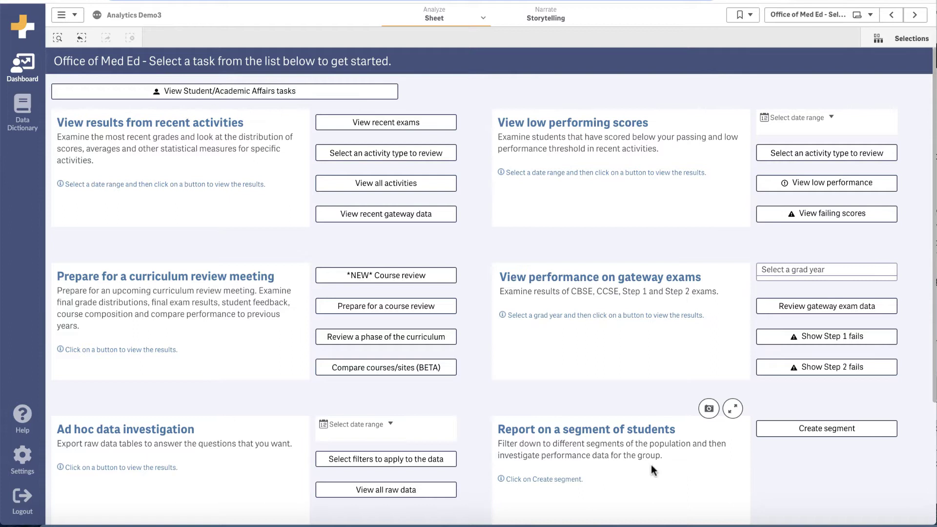
- Open Create segment and look over the admission, education and demographic filter panels
click(810, 434)
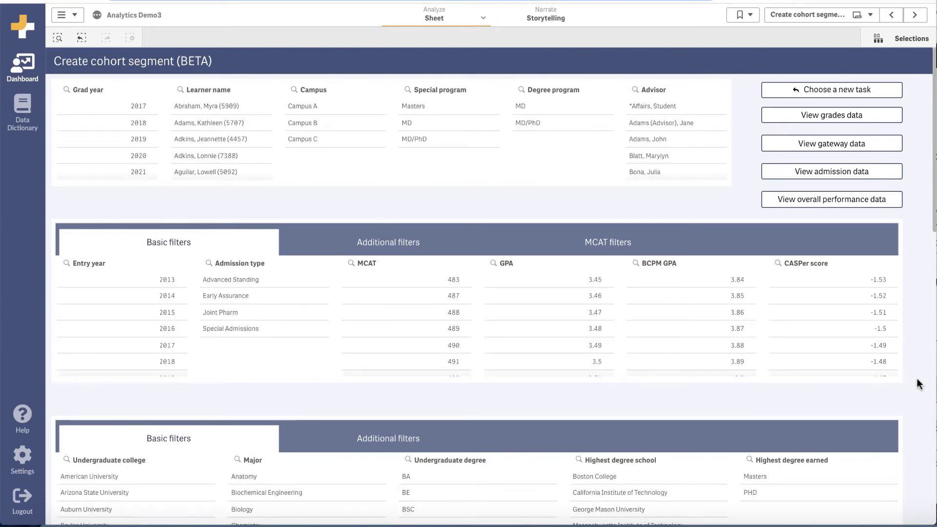
scroll(920, 384, down, 5)
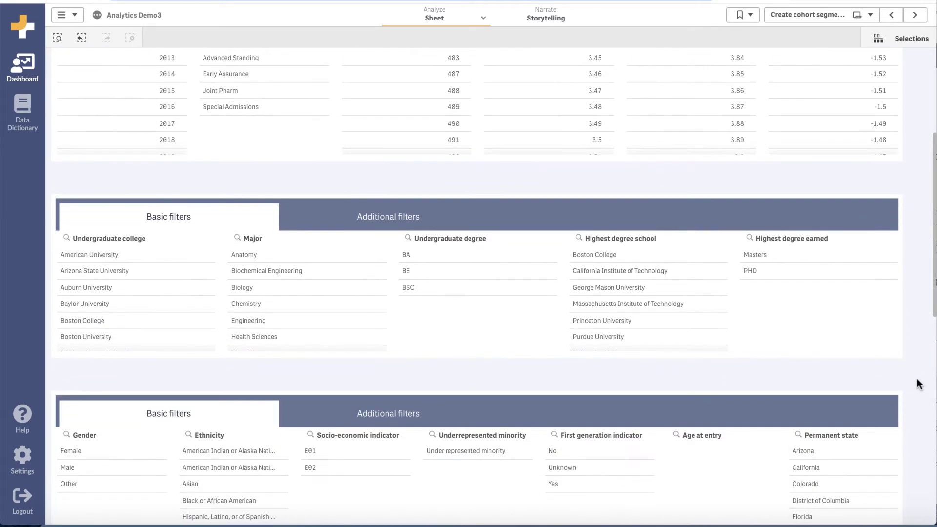
scroll(920, 384, up, 1)
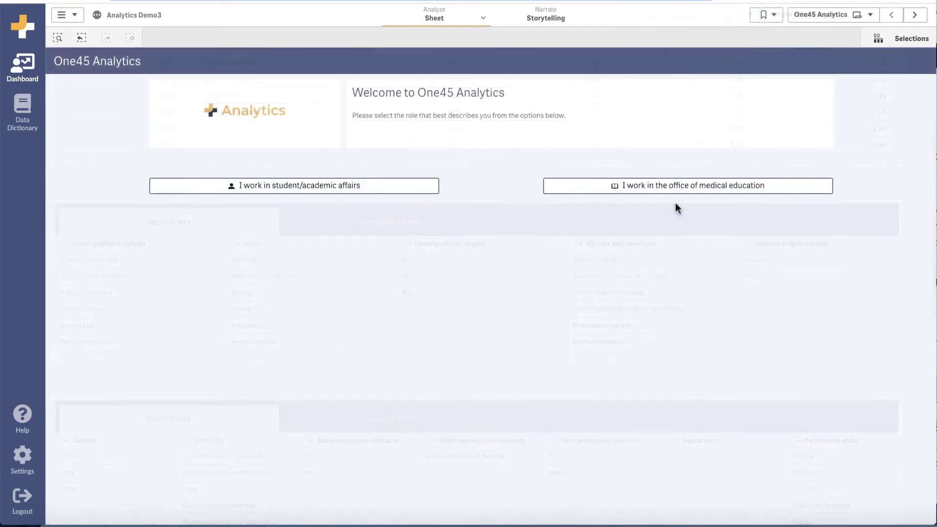
- Filter low performance to the top learner by '# summative activities below threshold'
click(678, 190)
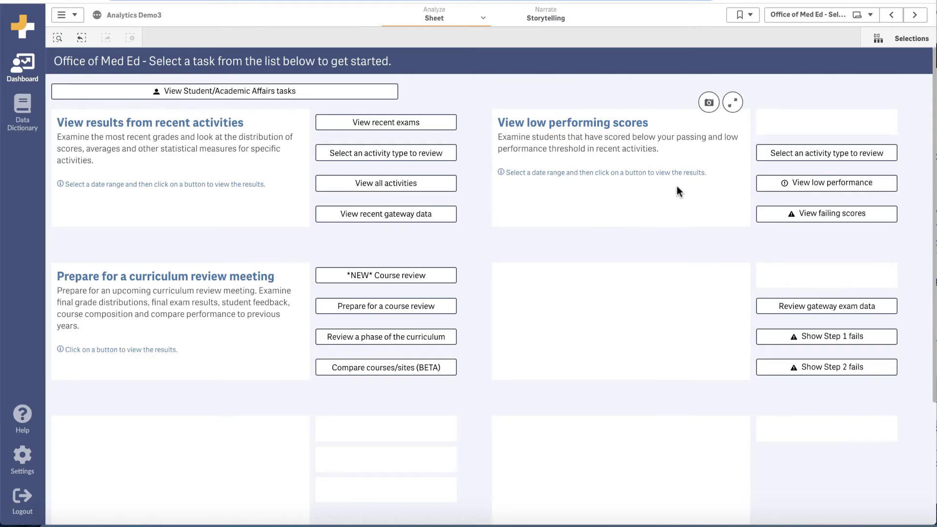
click(798, 185)
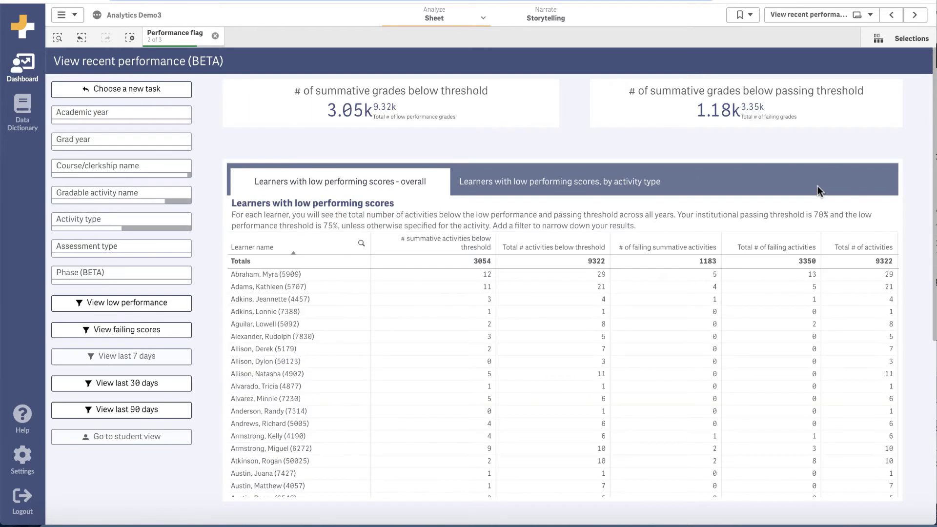
click(460, 249)
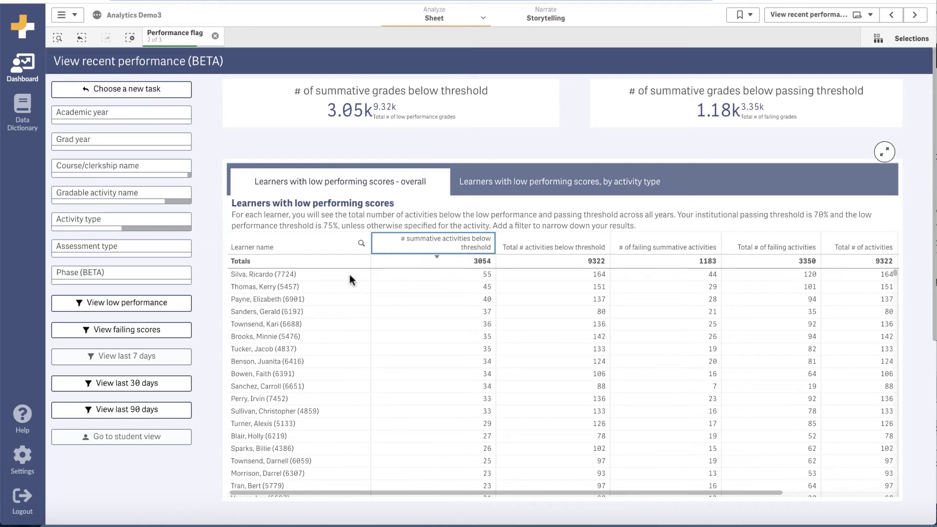
click(289, 274)
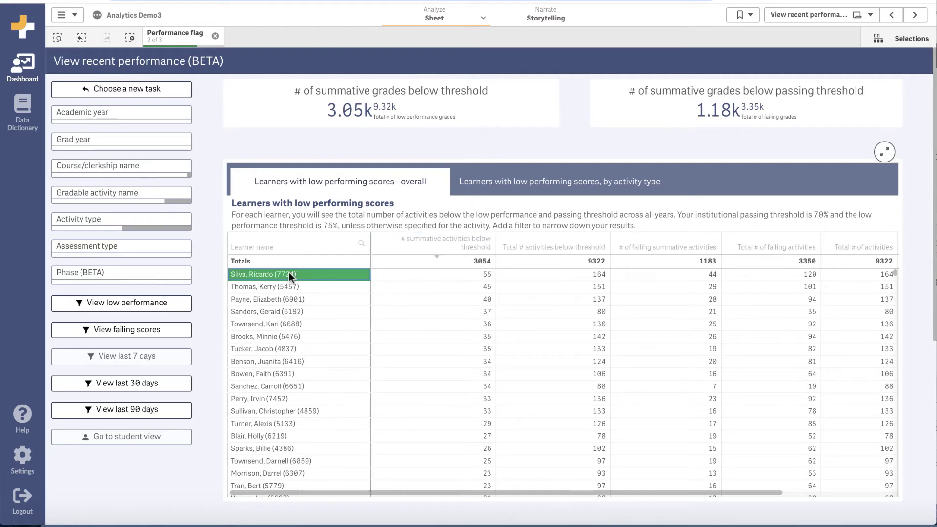
click(356, 222)
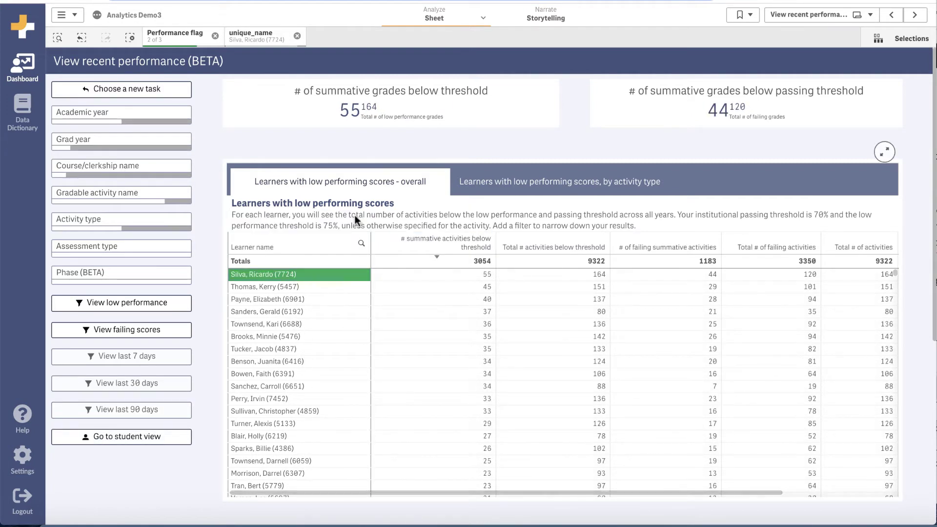
- Open the learner's student view, then their full list of low performing scores
click(133, 437)
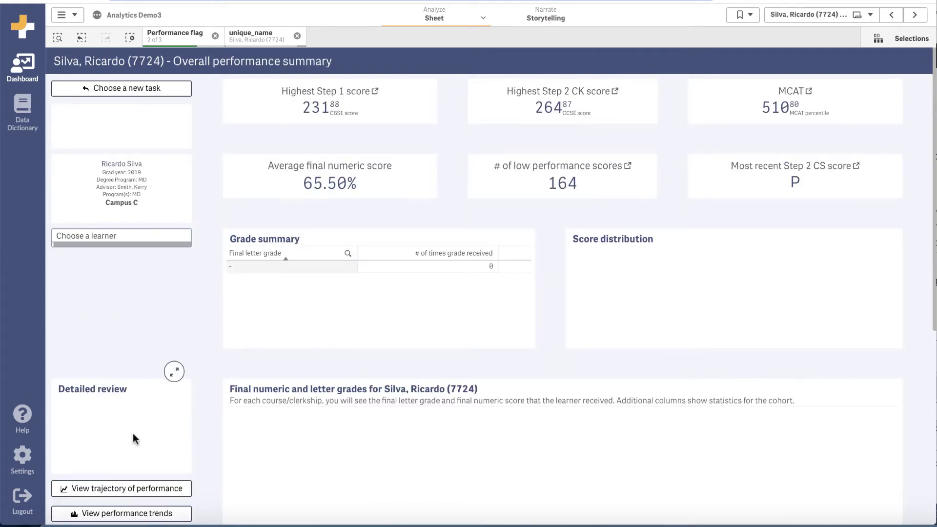
scroll(210, 432, down, 3)
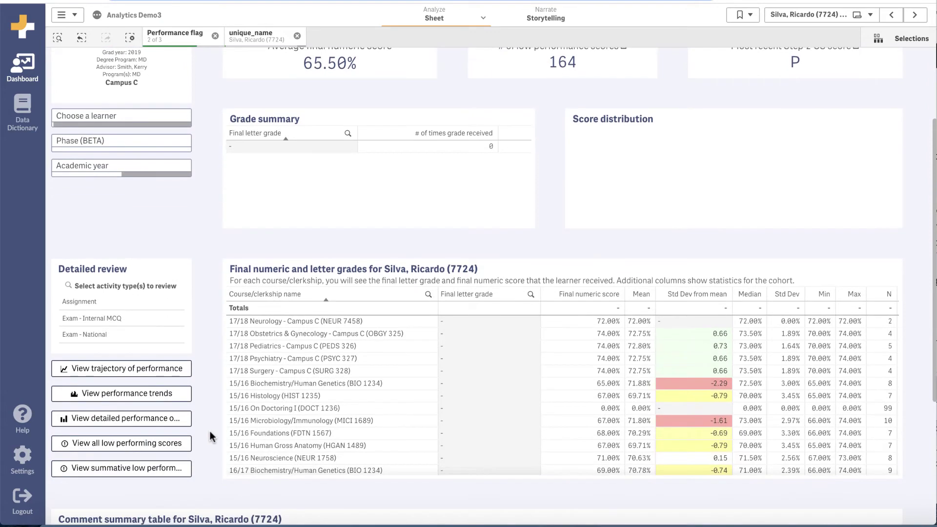
scroll(210, 432, down, 1)
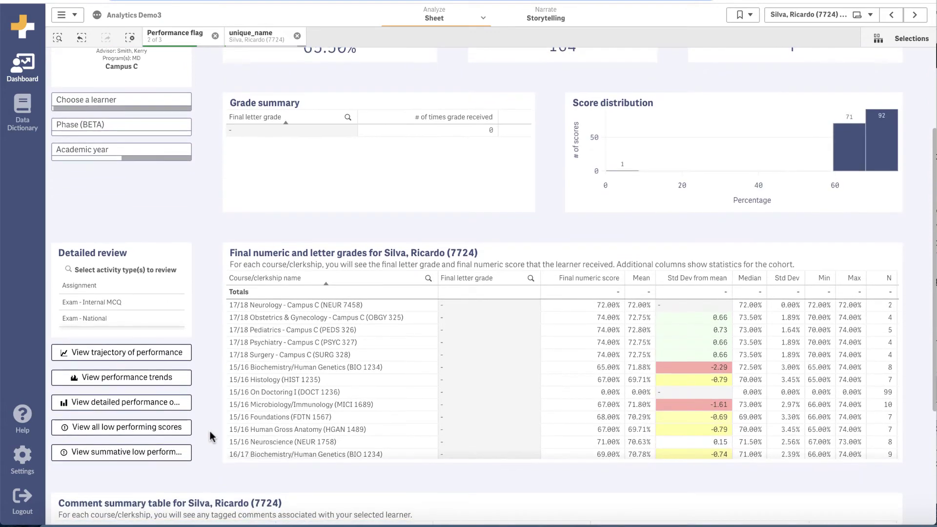
click(172, 427)
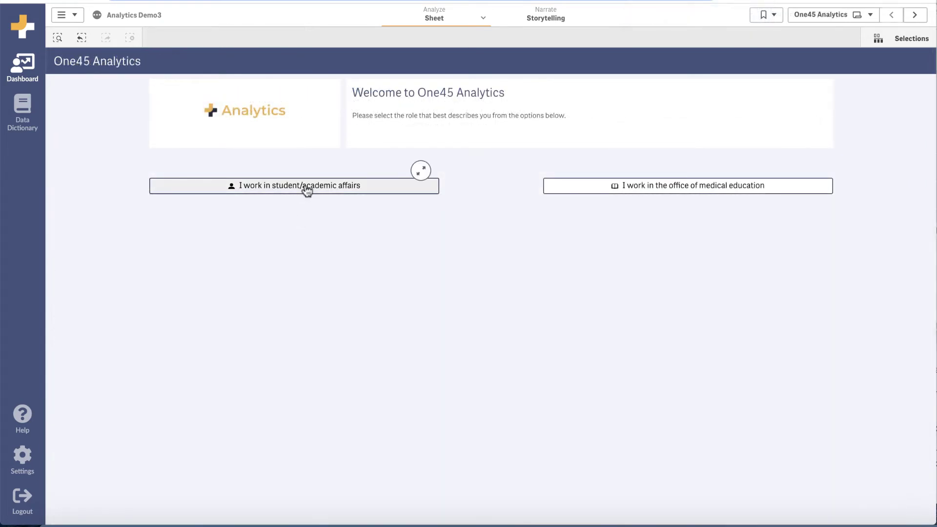
- Switch to the student/academic affairs role, open View admissions data and look down the sheet
click(306, 188)
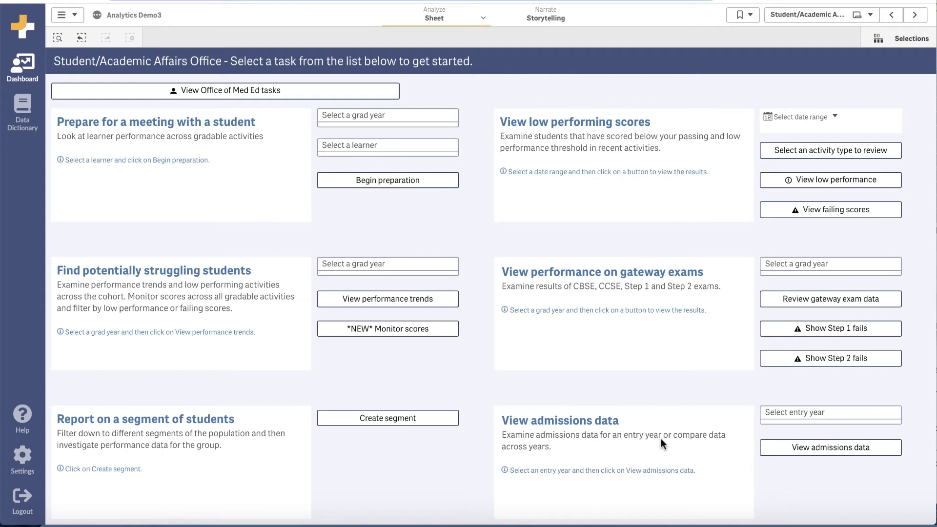
click(830, 449)
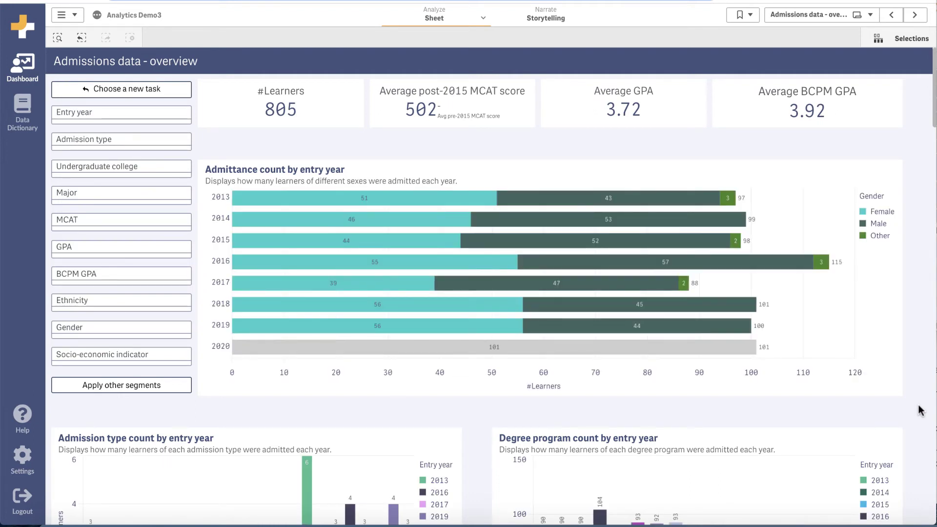
scroll(920, 411, down, 5)
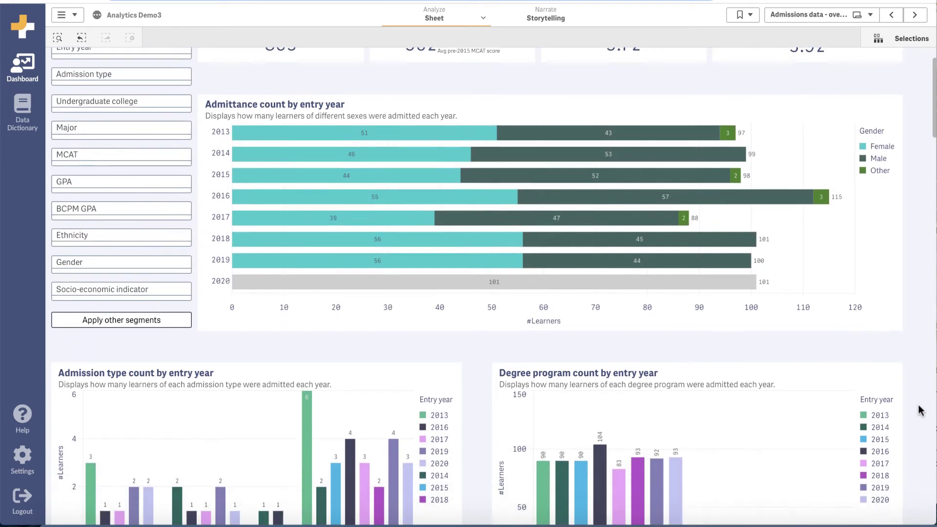
scroll(920, 411, down, 3)
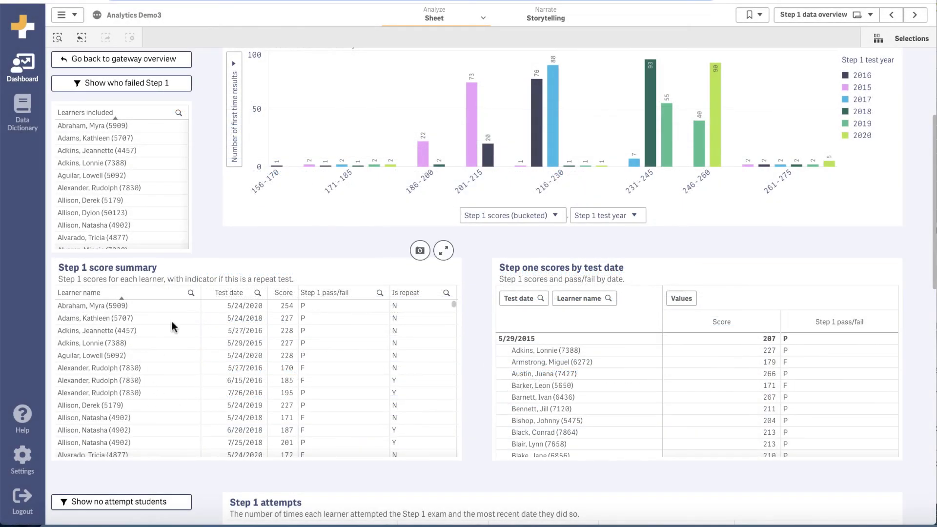
- Export the Step 1 score table's data via its Export menu and download the resulting file
right_click(268, 361)
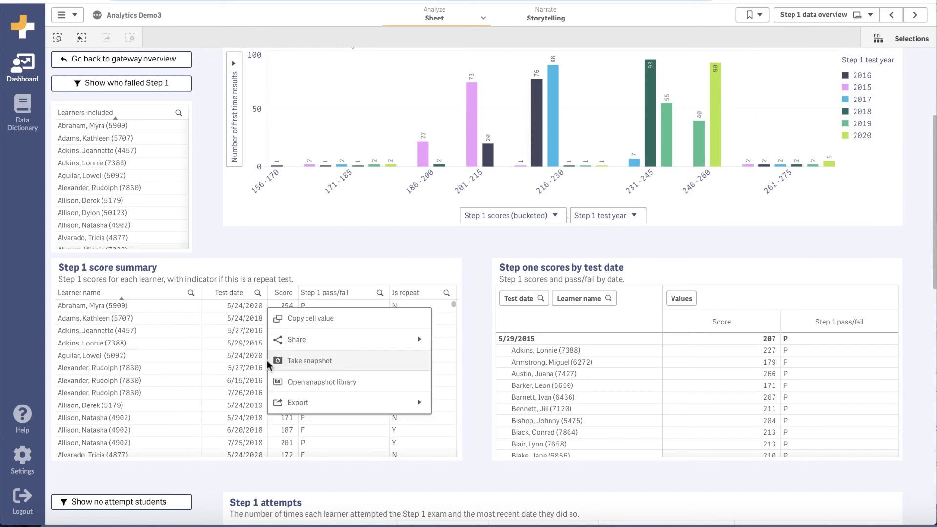
click(298, 401)
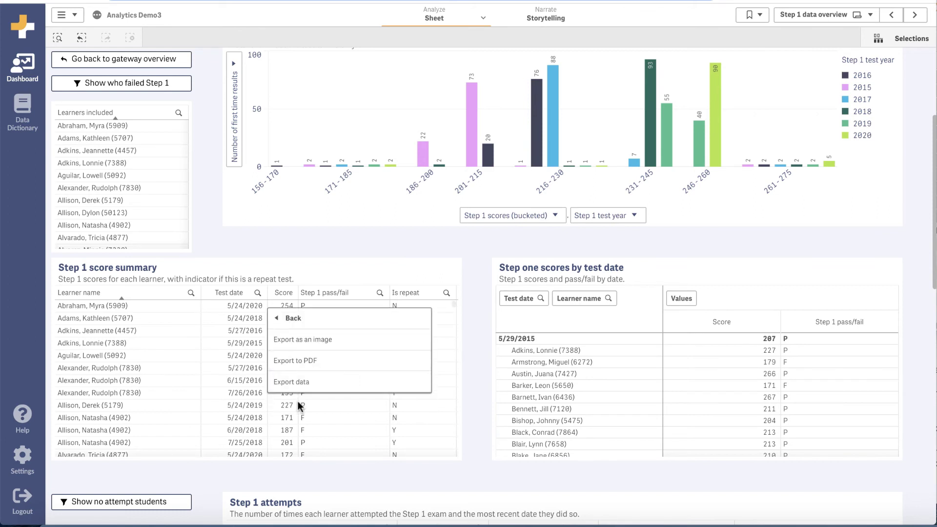
click(318, 385)
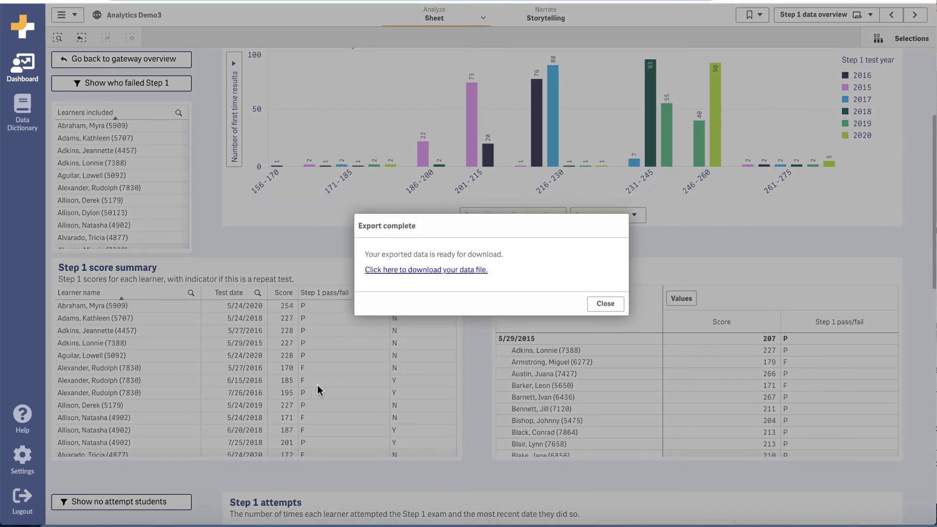
click(412, 276)
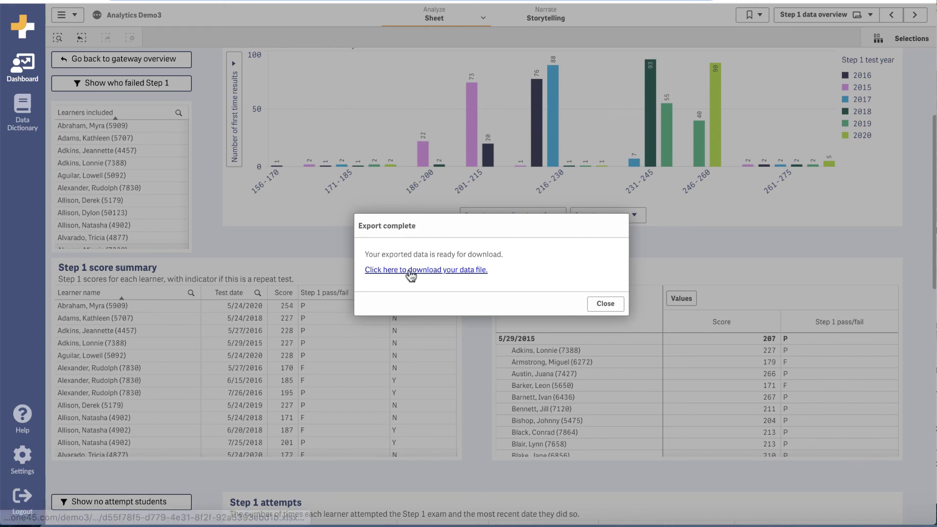